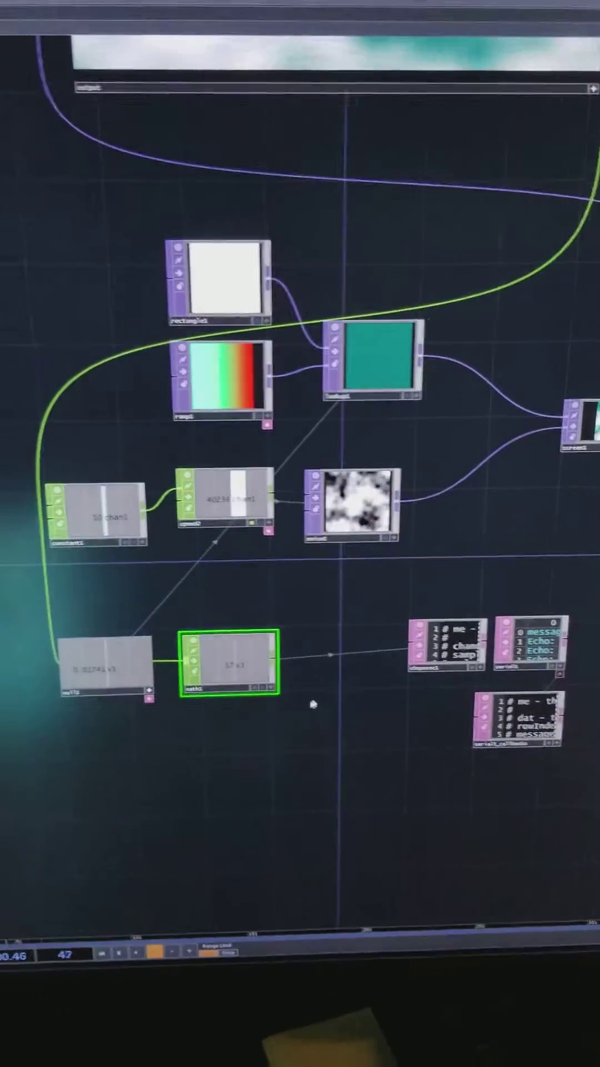
# Activate the null1 node's viewer so its value can be adjusted live.
pyautogui.click(62, 677)
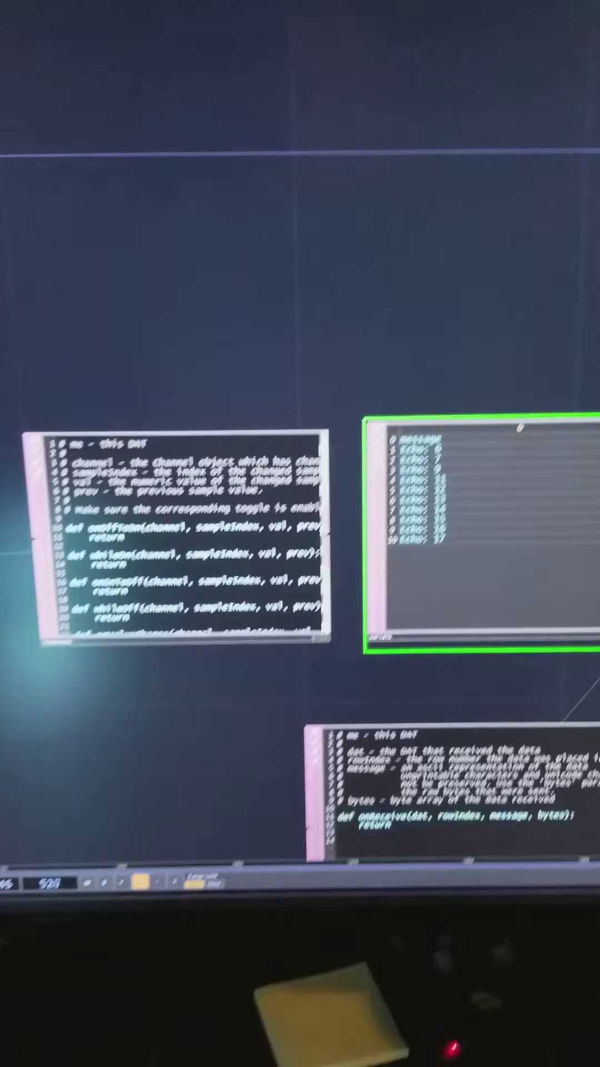
pyautogui.scroll(-5, 291, 685)
pyautogui.scroll(-5, 290, 684)
pyautogui.scroll(-3, 290, 684)
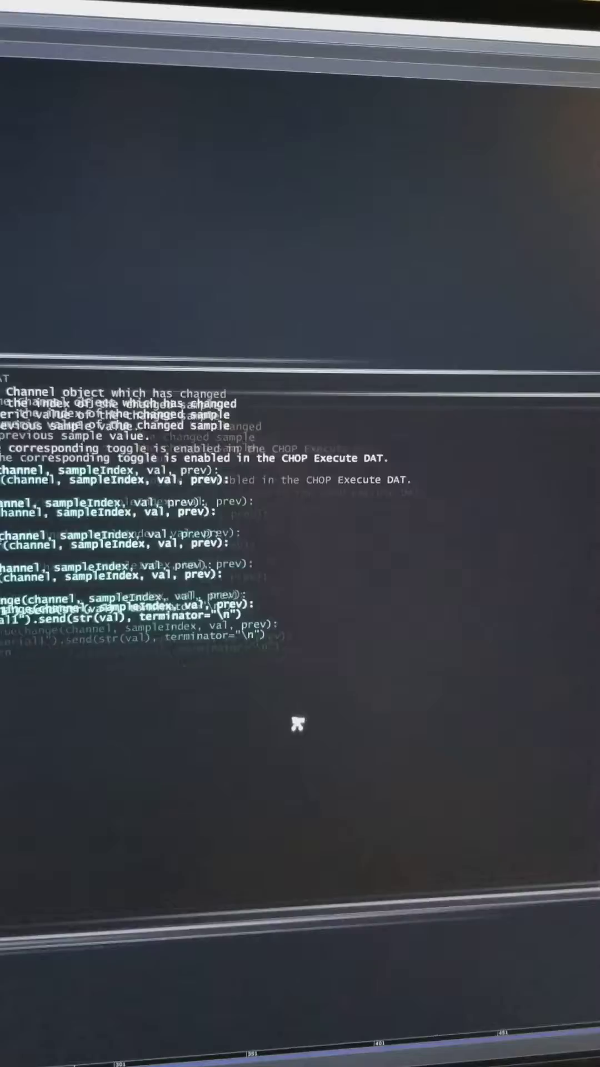
pyautogui.scroll(2, 297, 724)
pyautogui.scroll(-3, 338, 720)
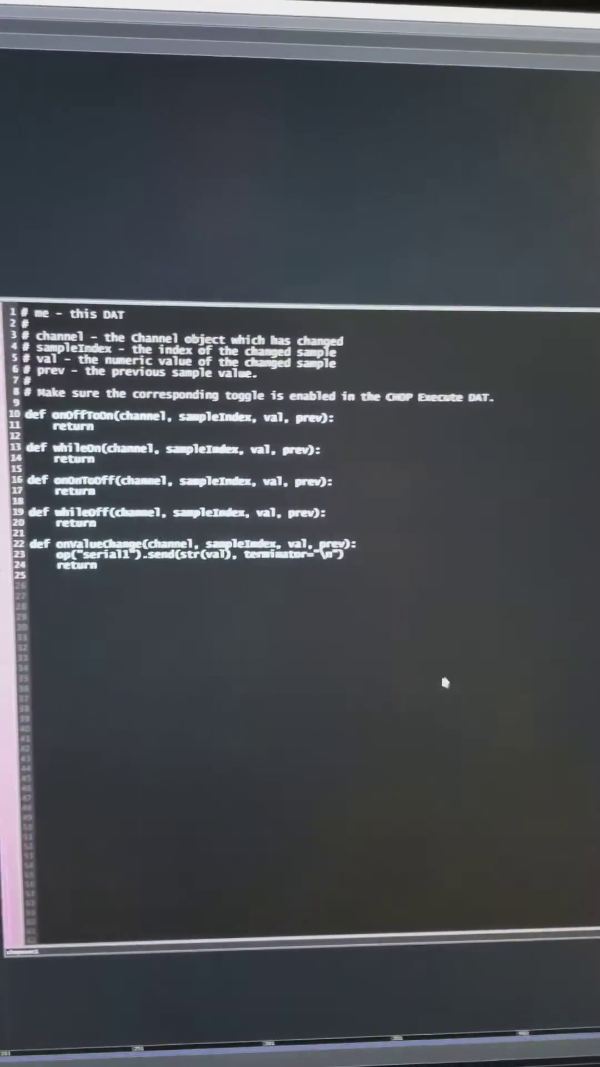
pyautogui.scroll(3, 442, 684)
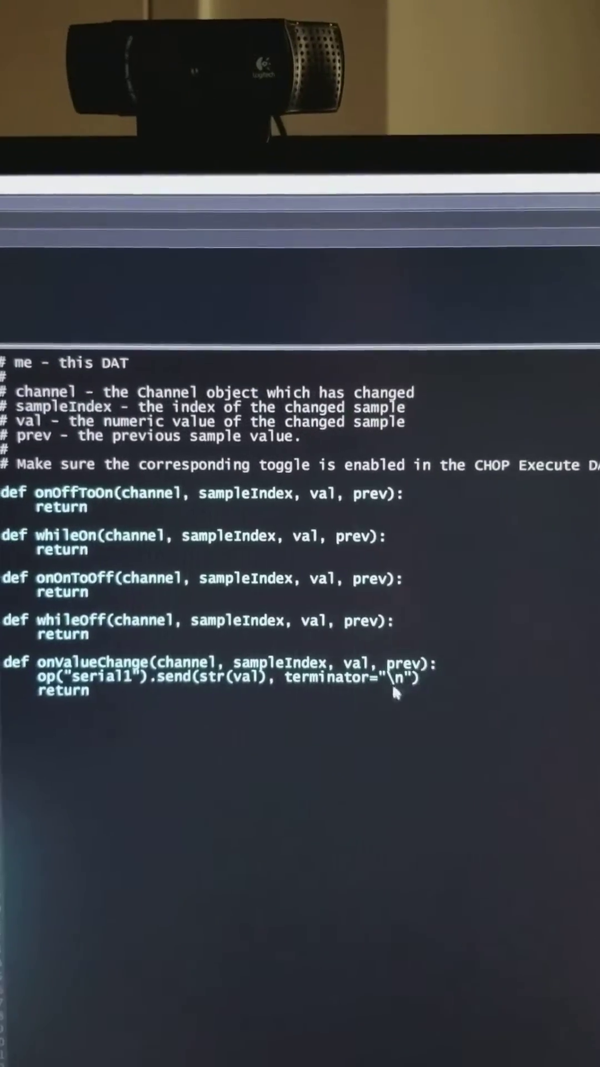
pyautogui.scroll(-3, 407, 766)
pyautogui.scroll(-3, 407, 766)
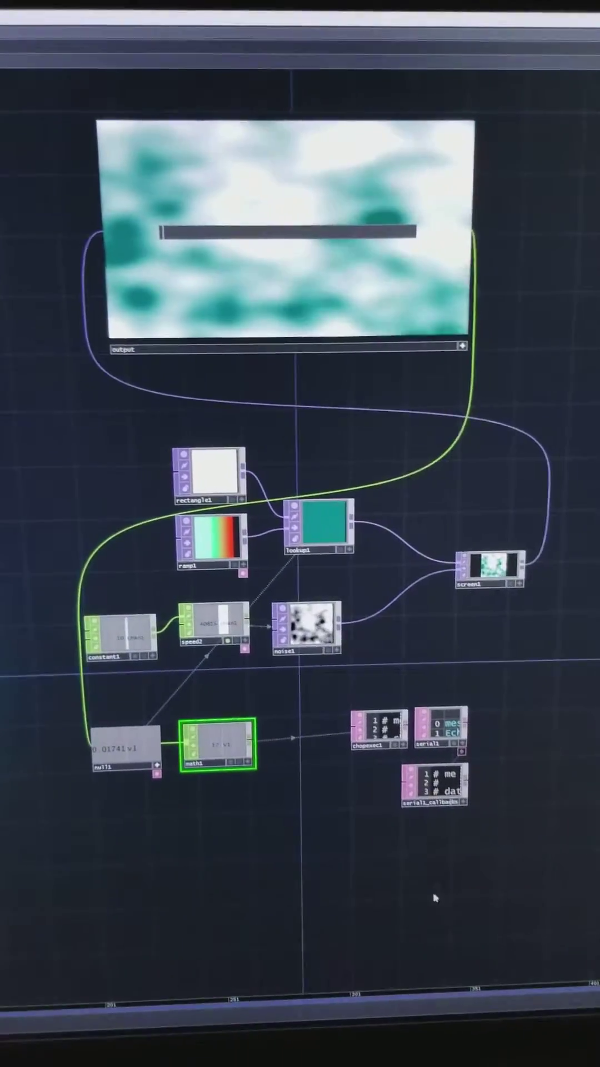
pyautogui.scroll(5, 433, 890)
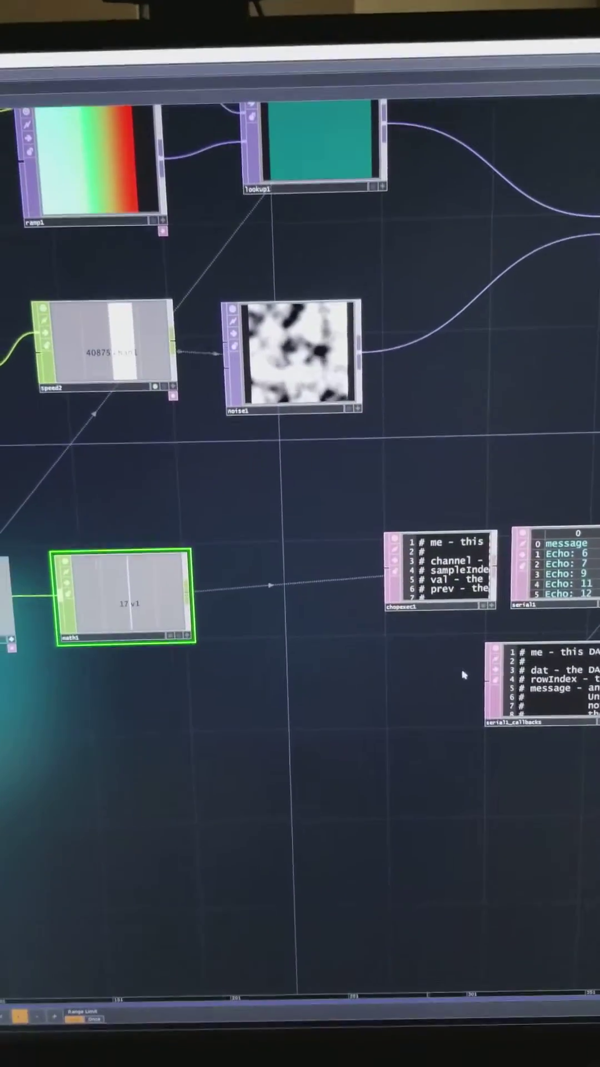
pyautogui.scroll(-2, 461, 666)
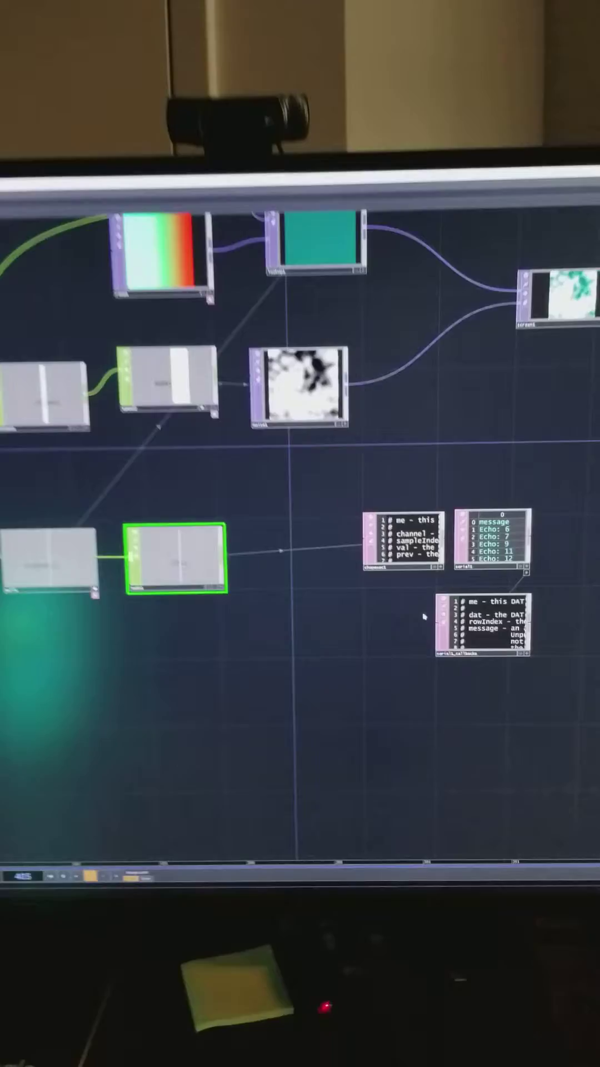